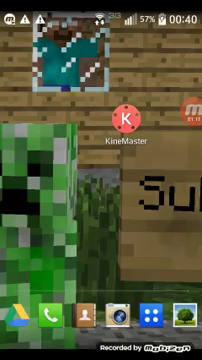
Step: Start the dubstep intro download in MediaFire, check its progress in notifications, and return home
left_click(150, 315)
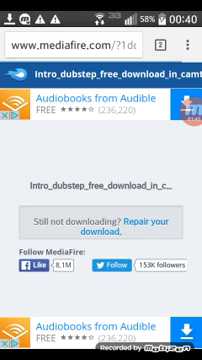
left_click_drag(101, 8, 101, 250)
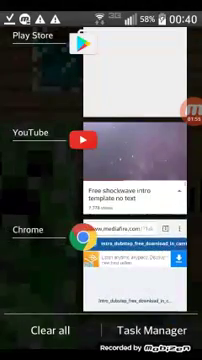
key("Home")
Step: Back out of the Super Gamer ex 123 channel and glance at the MediaFire download page
left_click(150, 316)
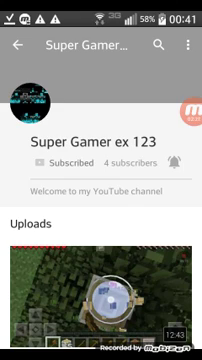
key("Escape")
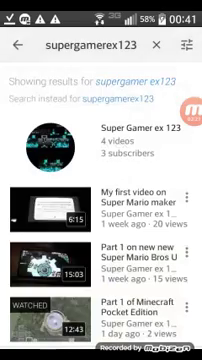
key("alt+Tab")
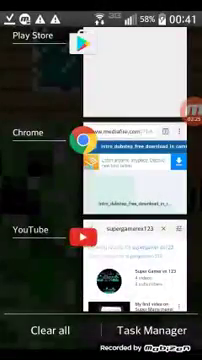
left_click(133, 165)
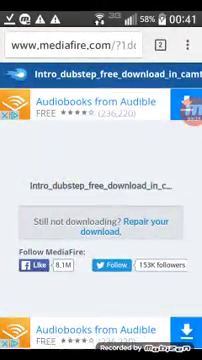
Step: Switch back to YouTube and start a fresh search for free intro templates
key("alt+Tab")
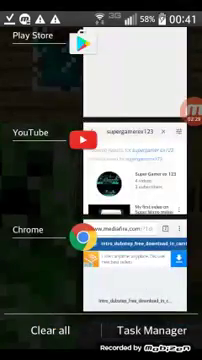
left_click(133, 170)
left_click(156, 44)
left_click(158, 44)
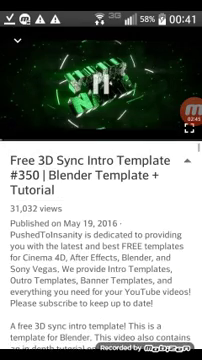
scroll(100, 250, "down", 3)
scroll(100, 250, "down", 4)
scroll(100, 250, "down", 2)
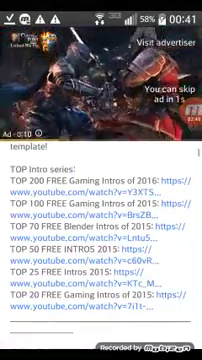
Step: Follow the TOP 50 FREE INTROS 2015 link from the video description
left_click(100, 90)
scroll(100, 250, "down", 1)
left_click(80, 243)
scroll(100, 250, "down", 1)
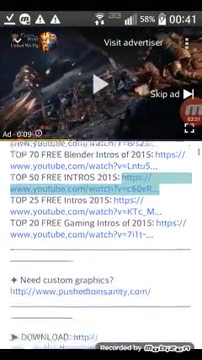
scroll(100, 250, "up", 1)
scroll(100, 250, "down", 3)
scroll(100, 250, "down", 2)
scroll(100, 250, "down", 1)
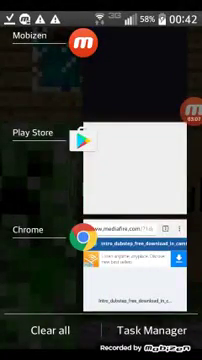
Step: Launch KineMaster, create a new project and clear the default Untitled name to rename it 'youtube'
key("Home")
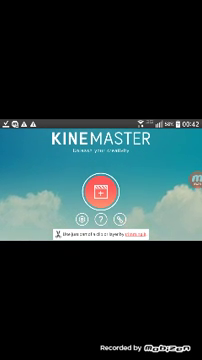
left_click(100, 190)
left_click(138, 197)
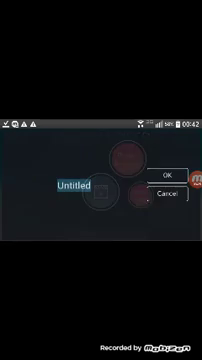
left_click(90, 186)
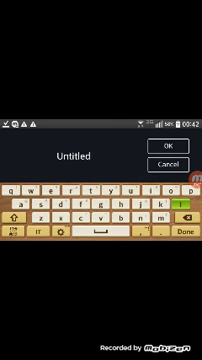
key("BackSpace")
key("BackSpace")
key("BackSpace")
key("BackSpace")
key("BackSpace")
key("BackSpace")
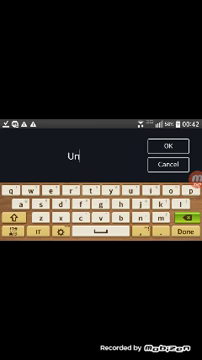
type("yo")
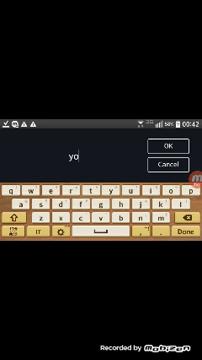
type("utube")
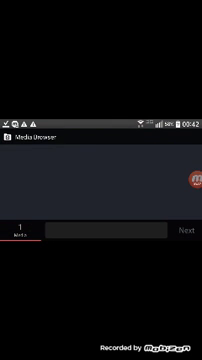
Step: Add the downloaded intro clip to the timeline, finish the wizard, and begin a capitalised text layer
left_click(75, 157)
left_click(131, 204)
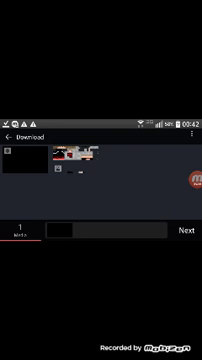
left_click(186, 229)
left_click(186, 229)
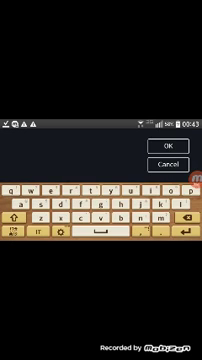
left_click(14, 216)
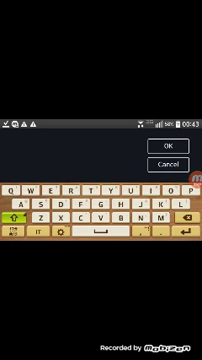
type("DAYTON")
type("GAMIN")
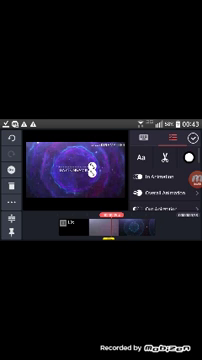
Step: Confirm the text colour, set the font to Droid Serif Bold Italic, and bring up Overall Animation choices
left_click(188, 157)
left_click(192, 139)
left_click(139, 157)
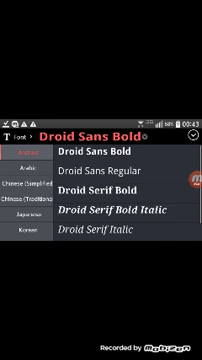
left_click(111, 210)
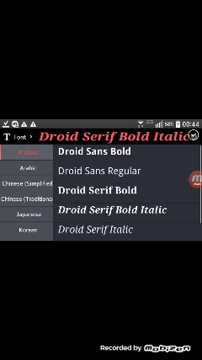
left_click(193, 134)
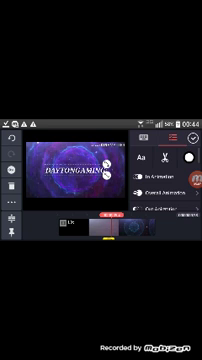
left_click(160, 192)
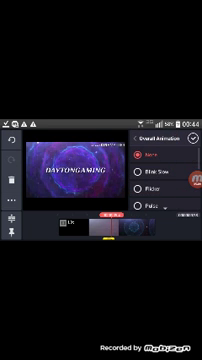
Step: Give the DAYTONGAMING text an In Animation effect, confirm it, then reopen its colour palette
left_click(193, 138)
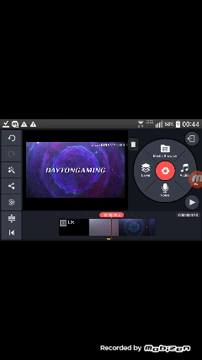
left_click(75, 172)
left_click(160, 175)
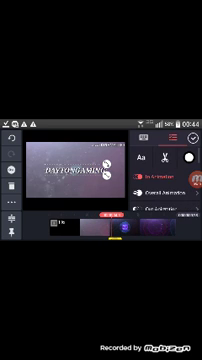
left_click(137, 172)
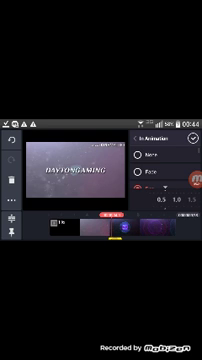
left_click(193, 138)
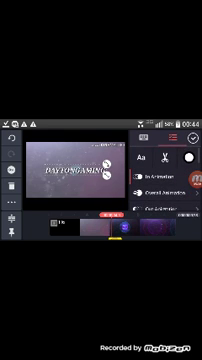
left_click(139, 156)
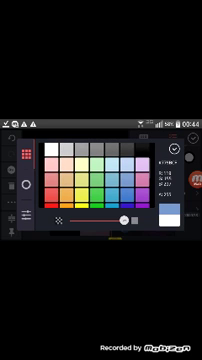
Step: Colour the DAYTONGAMING text blue and leave its overall animation set to None
left_click(169, 210)
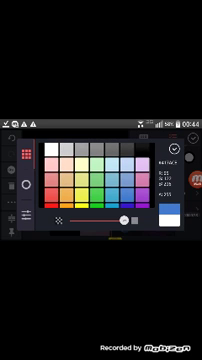
left_click(192, 144)
left_click(160, 192)
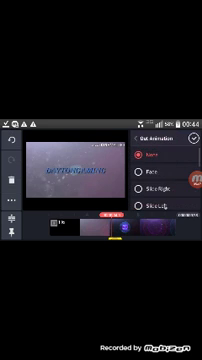
left_click(192, 138)
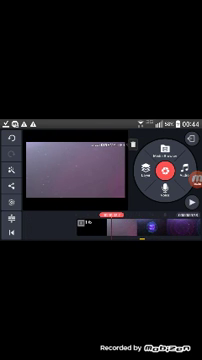
left_click(120, 228)
left_click(163, 192)
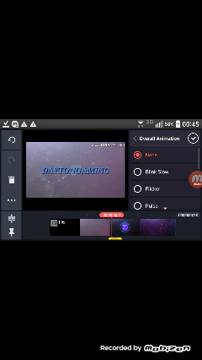
left_click(134, 138)
left_click(163, 192)
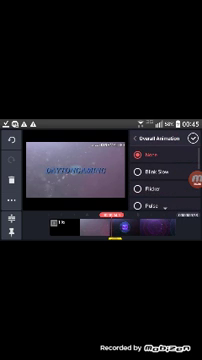
left_click(134, 138)
Step: Try Fade and Slide Right exits, then settle on Slide Left as the text's Out Animation
left_click(160, 207)
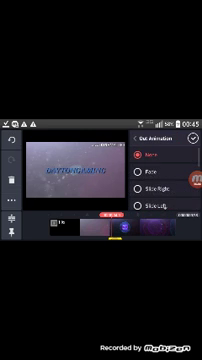
left_click(152, 171)
scroll(160, 170, "down", 1)
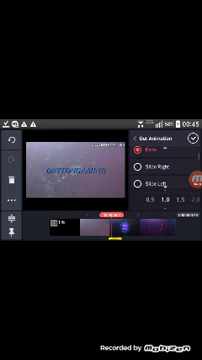
left_click(155, 166)
scroll(160, 170, "down", 1)
left_click(155, 170)
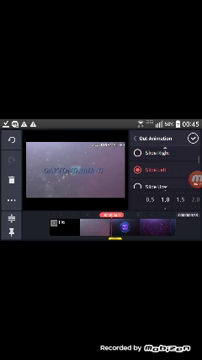
left_click(194, 138)
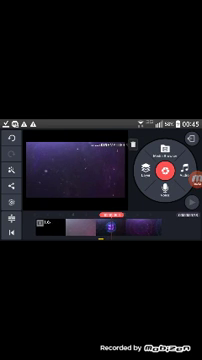
Step: Add a second text layer reading DAYTONGAMING and scrub to another moment in the video
left_click(145, 168)
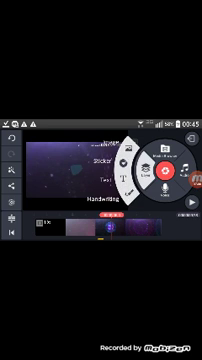
left_click(110, 178)
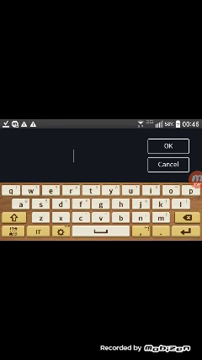
left_click(14, 217)
type("D")
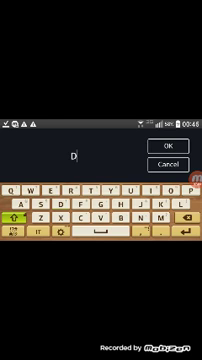
type("AYTON")
type("T")
key("BackSpace")
type("GA")
type("MING")
left_click(168, 145)
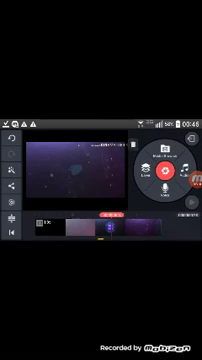
left_click_drag(160, 228, 100, 228)
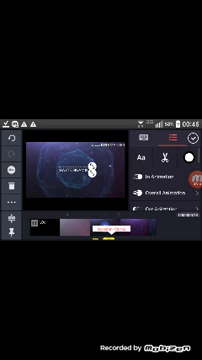
Step: Use the colour wheel to set the second DAYTONGAMING text to light blue and confirm it
left_click(139, 157)
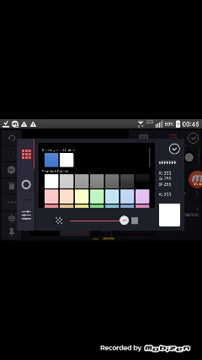
left_click(85, 196)
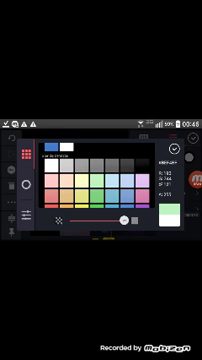
left_click(26, 185)
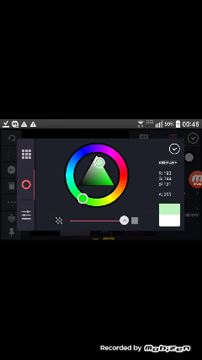
left_click(26, 215)
left_click(26, 185)
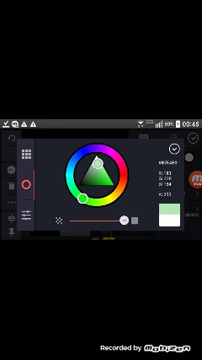
mouse_move(100, 162)
left_mouse_down()
mouse_move(97, 152)
mouse_move(70, 170)
mouse_move(93, 201)
mouse_move(75, 158)
mouse_move(88, 149)
mouse_move(72, 162)
left_mouse_up()
mouse_move(97, 152)
left_mouse_down()
mouse_move(98, 172)
mouse_move(107, 177)
mouse_move(110, 183)
mouse_move(104, 180)
mouse_move(103, 174)
left_mouse_up()
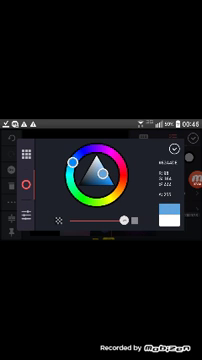
left_click(192, 143)
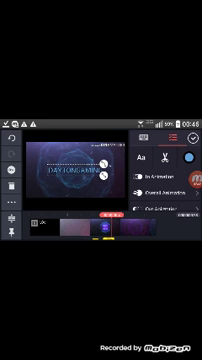
left_click(139, 157)
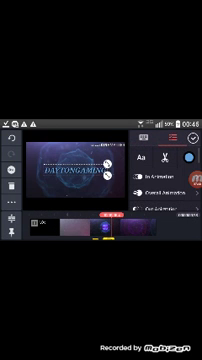
Step: Give the DAYTONGAMING text an entrance animation, leaving the overall animation unchanged
left_click(165, 175)
left_click(155, 172)
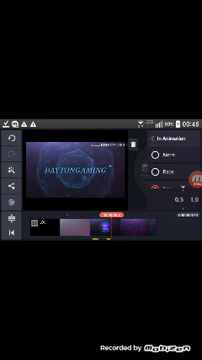
left_click(193, 139)
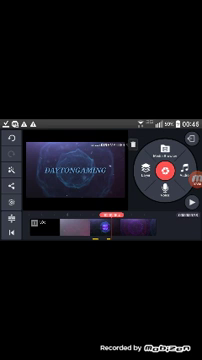
left_click(75, 167)
left_click(165, 192)
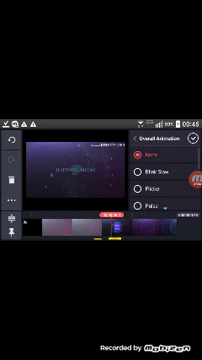
left_click(193, 138)
Step: Set the text's exit animation to Slide Right and confirm it
left_click(160, 210)
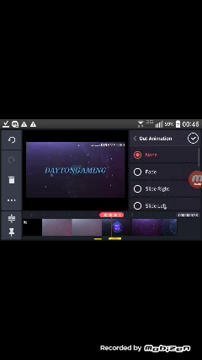
scroll(165, 180, "down", 3)
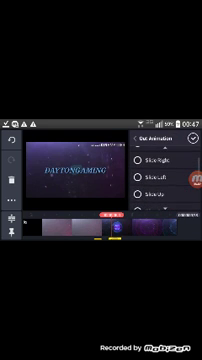
scroll(160, 170, "up", 1)
left_click(155, 182)
left_click(137, 163)
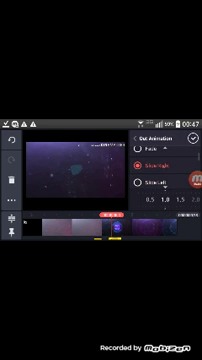
left_click(193, 138)
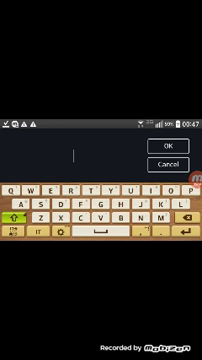
type("DAYTON")
type("GAMING")
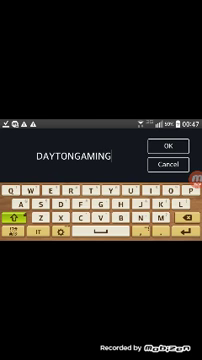
Step: Confirm the typed DAYTONGAMING text as a new layer over the intro
left_click(168, 145)
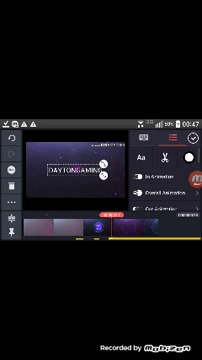
Step: Set the new DAYTONGAMING text's font to Droid Serif Bold Italic
left_click(139, 157)
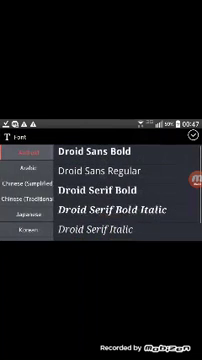
left_click(111, 209)
left_click(192, 134)
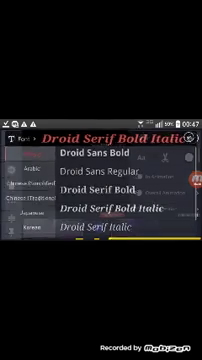
Step: Colour the text purple from the swatch palette and confirm
left_click(189, 157)
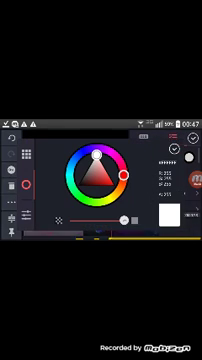
left_click(27, 154)
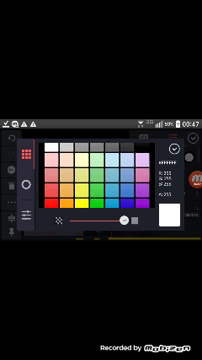
left_click(138, 196)
left_click(193, 141)
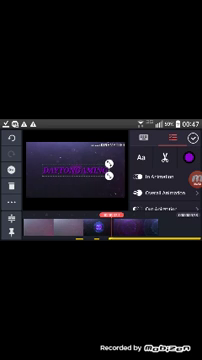
left_click(158, 176)
Step: Give the purple DAYTONGAMING text an entrance animation, leaving overall animation unchanged
left_click(150, 188)
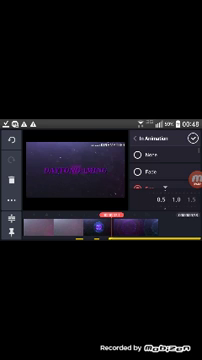
left_click(193, 138)
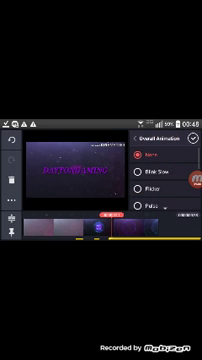
left_click(135, 138)
Step: Set the exit animation to Slide Right, confirm, and preview the intro
left_click(160, 207)
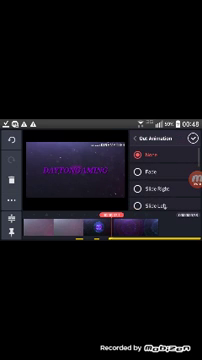
scroll(165, 180, "down", 2)
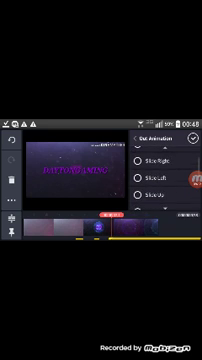
left_click(137, 160)
left_click(194, 138)
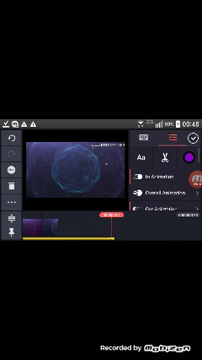
left_click(194, 138)
left_click(108, 214)
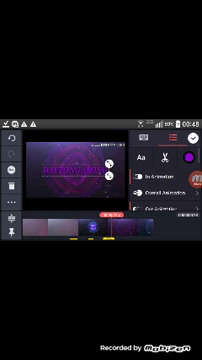
left_click(192, 138)
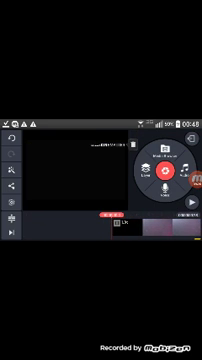